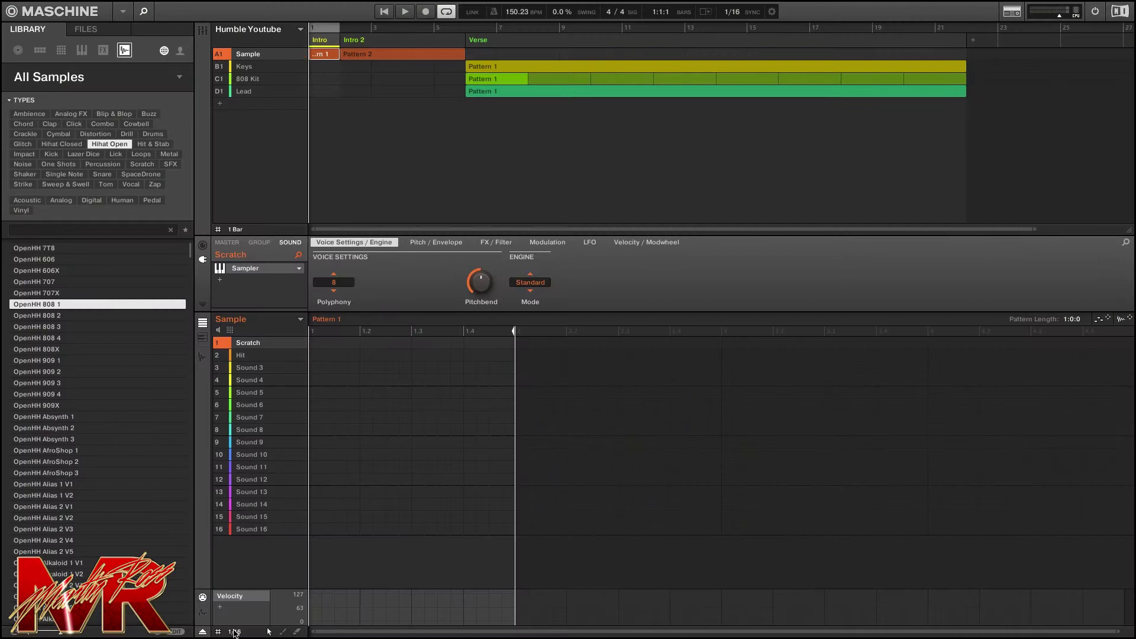
- Set the step grid to 1/4, draw a long Scratch note at 1.2, and open Intro 2's Pattern 2
click(236, 631)
click(271, 475)
click(233, 633)
click(261, 462)
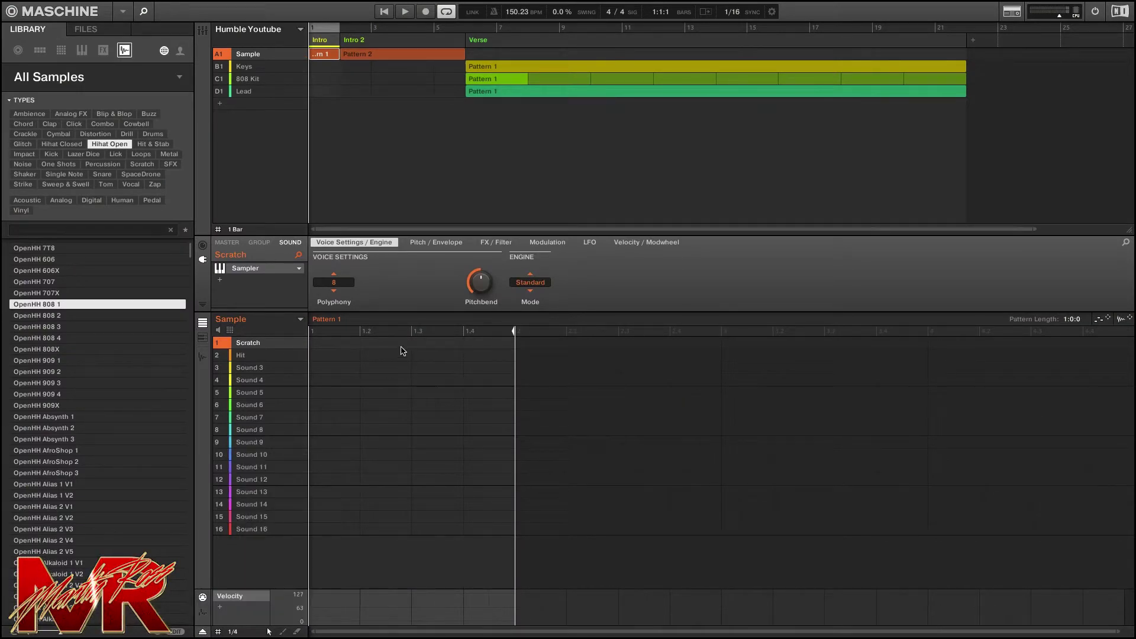
click(396, 348)
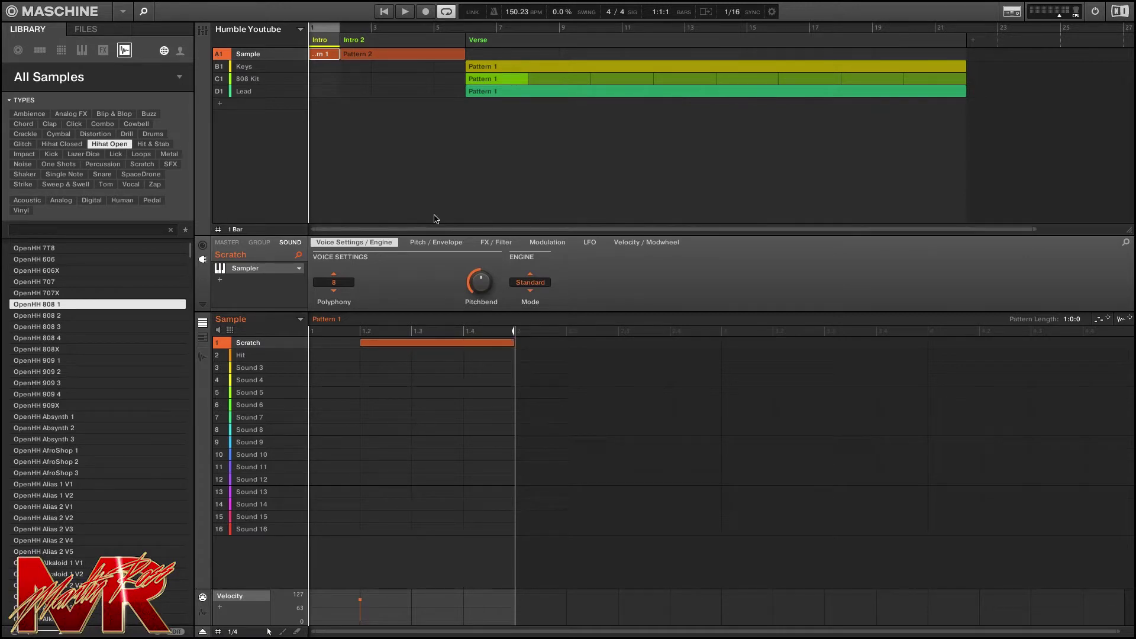
click(401, 56)
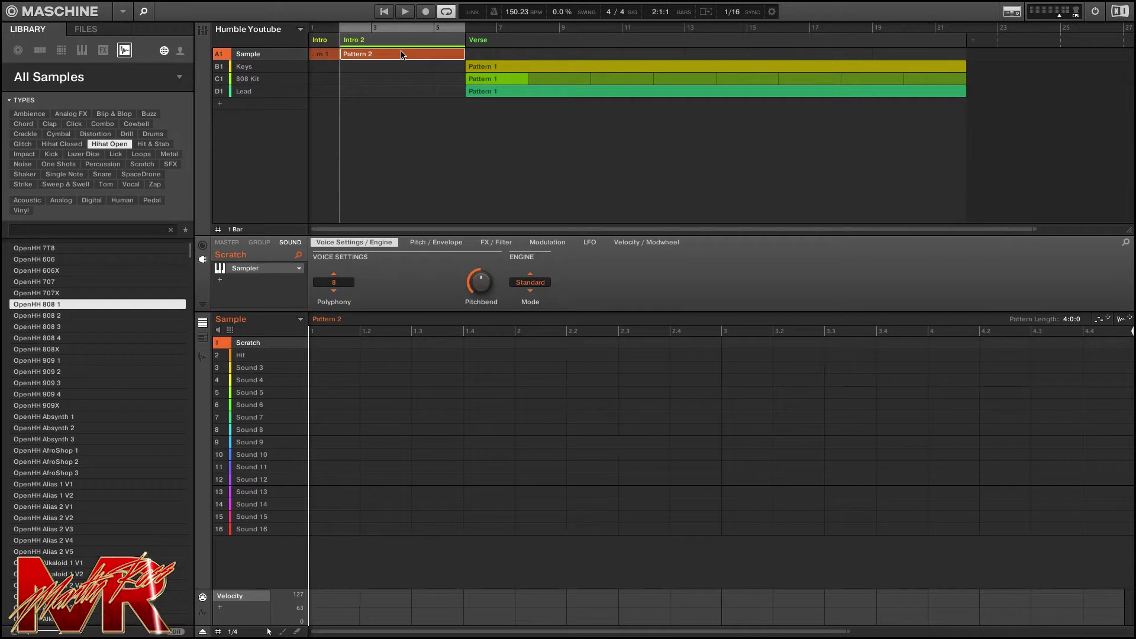
- Return the step grid to 1/16, record four bar-long Hit notes, and replay from the start
click(228, 627)
click(262, 480)
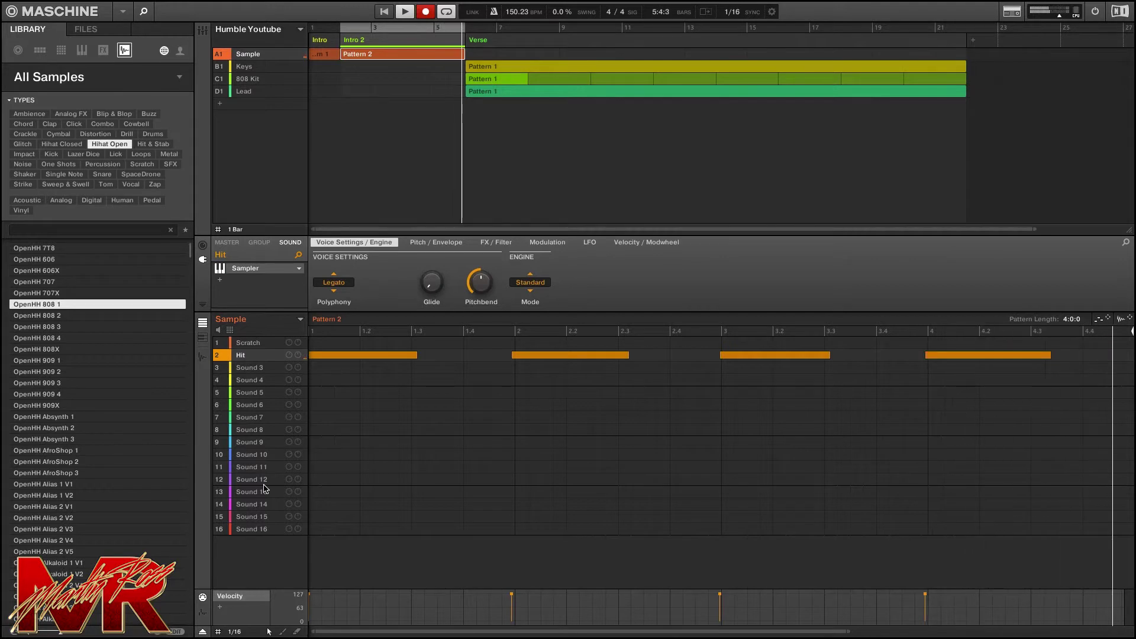
key(ctrl+r)
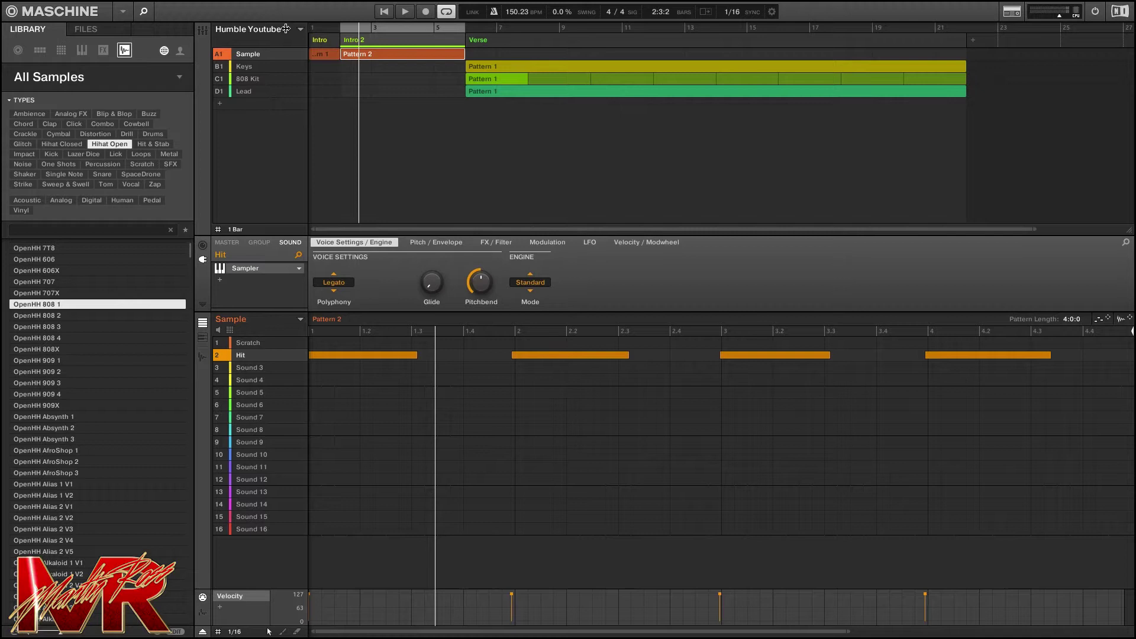
key(space)
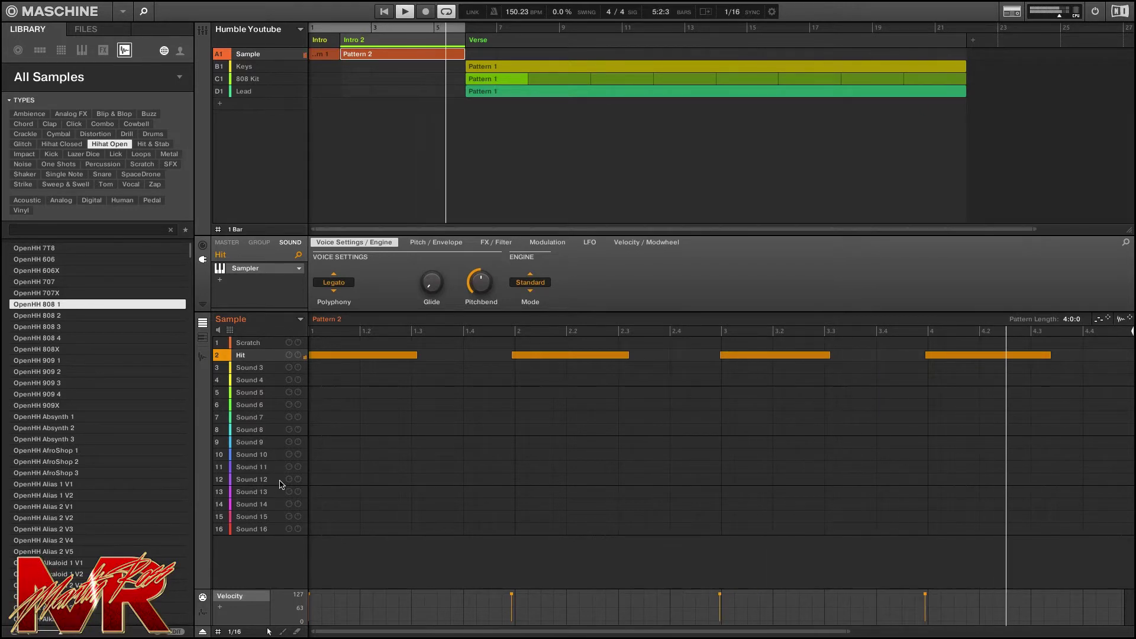
- Record chords into the two-bar Keys Pattern 1, quantize them, and select the stray short note
click(260, 67)
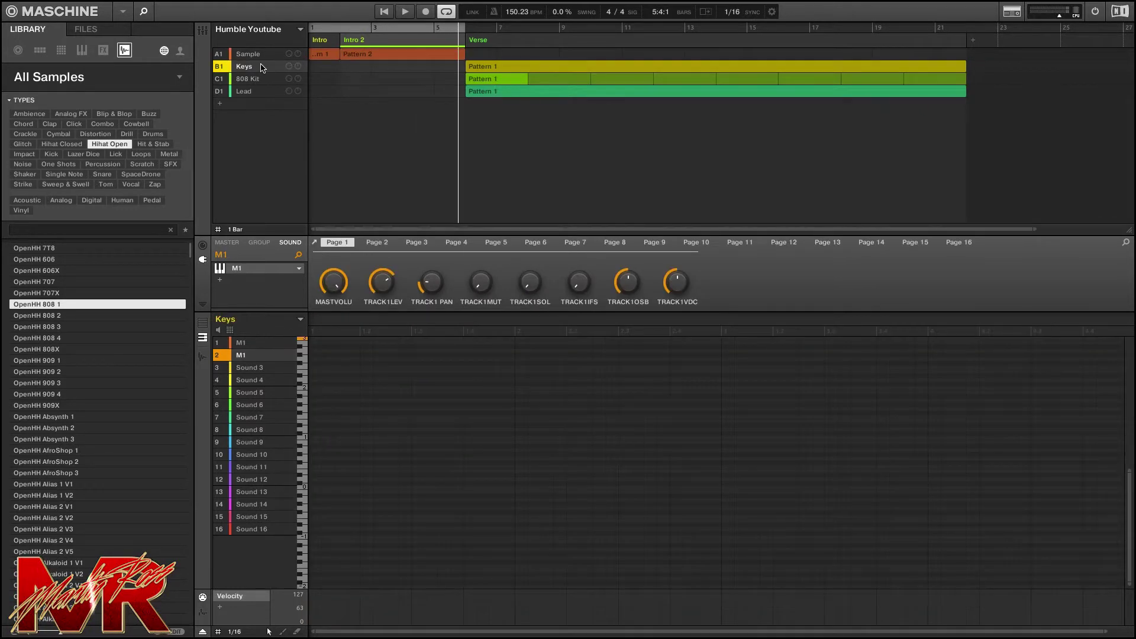
click(535, 68)
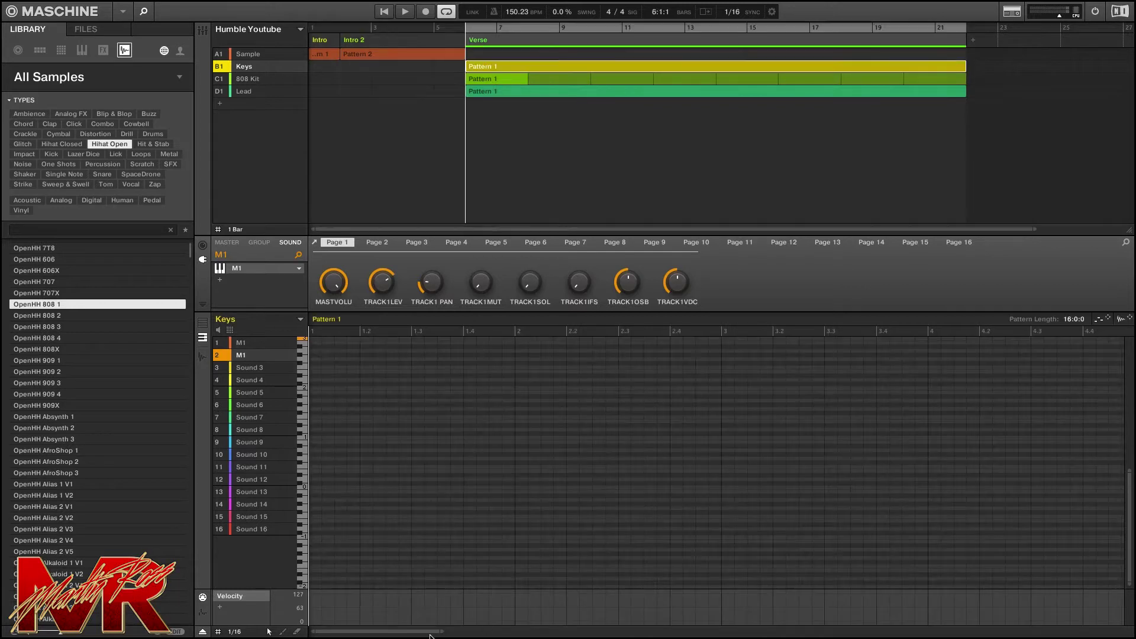
drag(430, 635, 1120, 632)
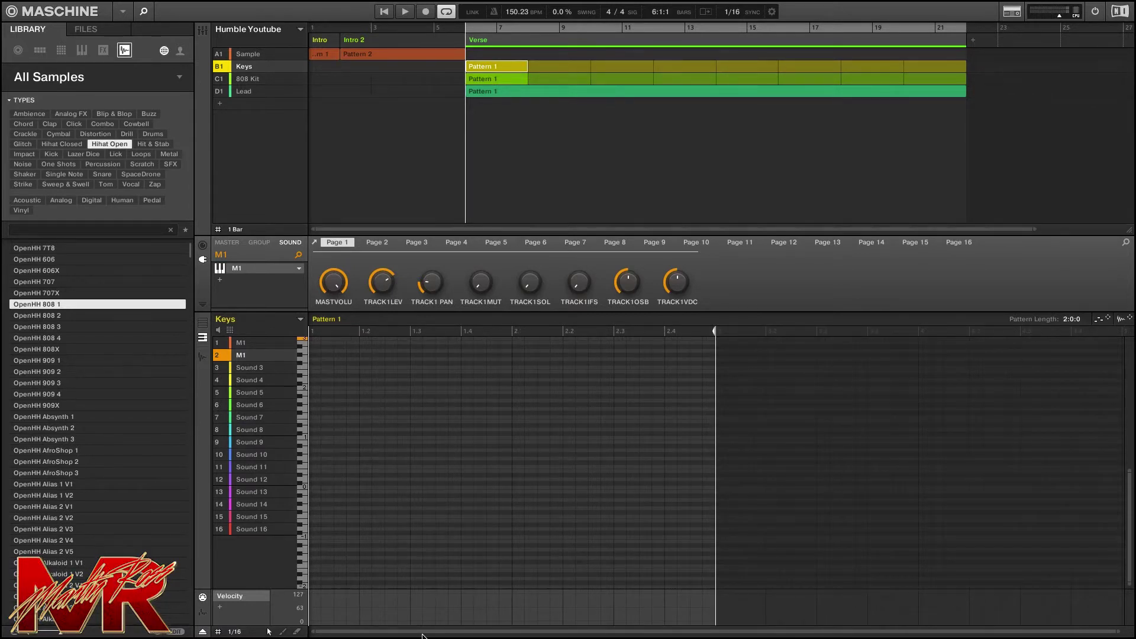
key(ctrl+r)
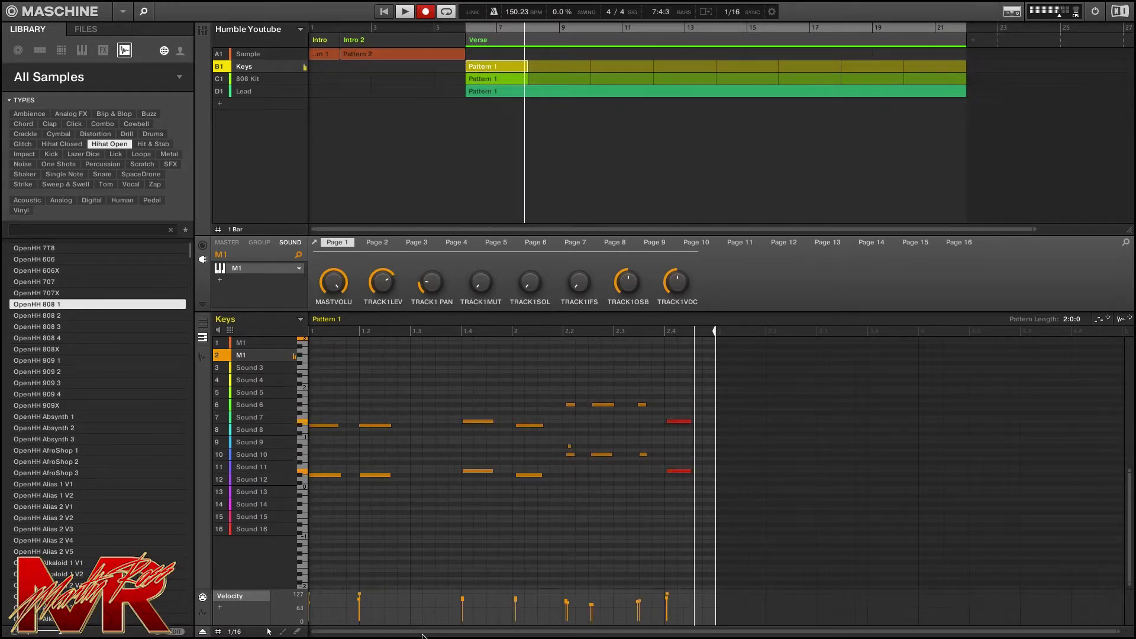
key(ctrl+r)
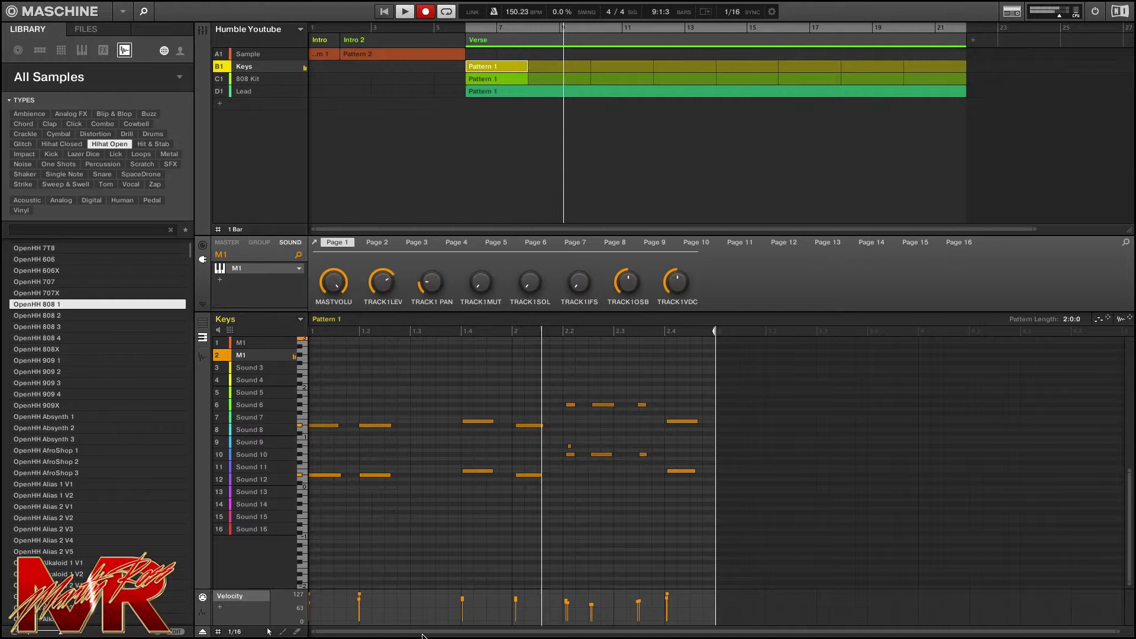
key(ctrl+u)
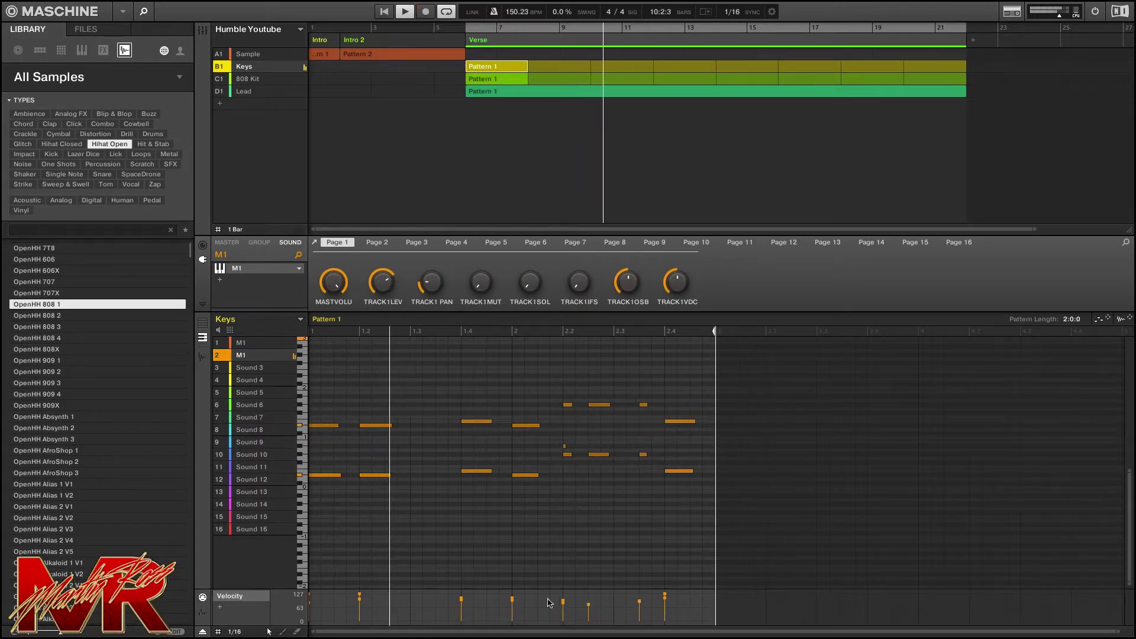
drag(540, 451, 576, 436)
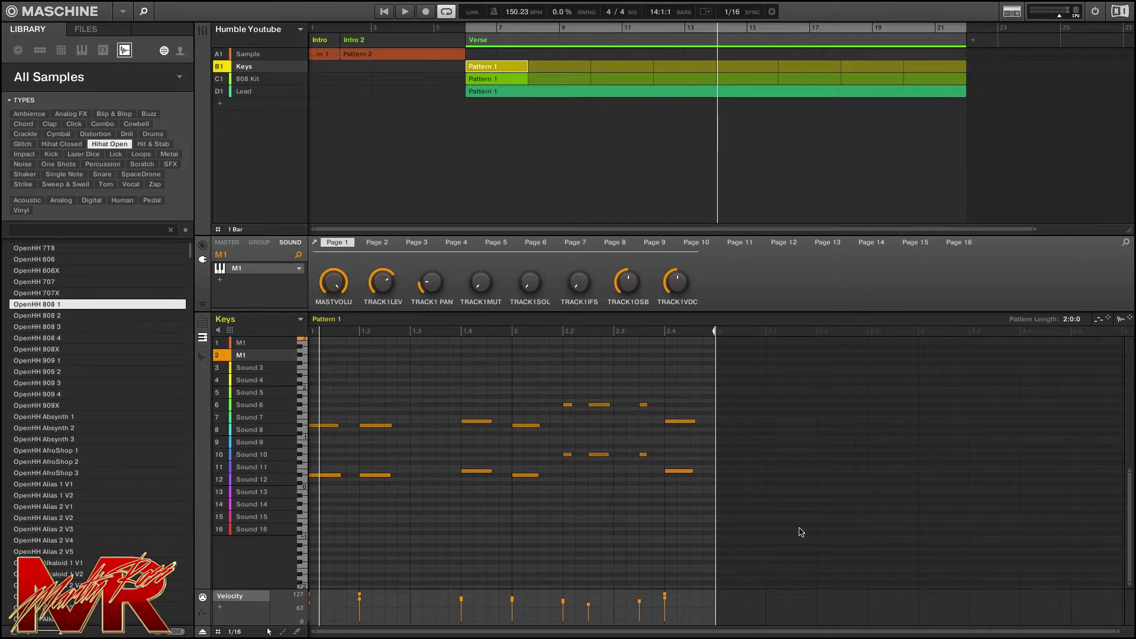
- Export the M1 keys part as Humble.mid, replacing the existing file
right_click(262, 361)
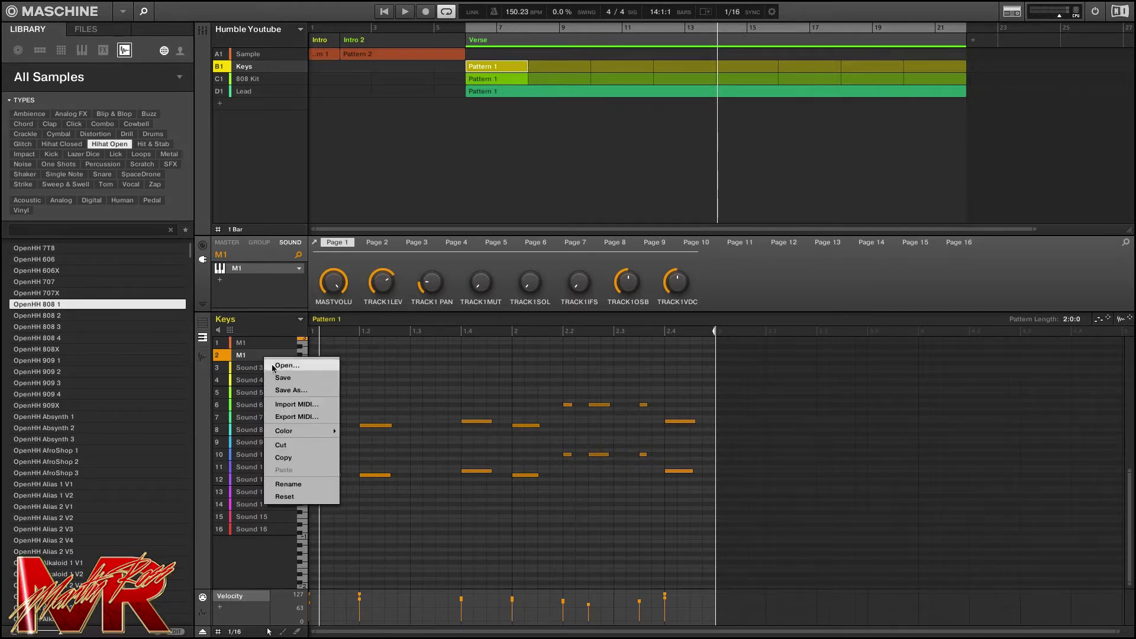
click(307, 417)
text(Humb)
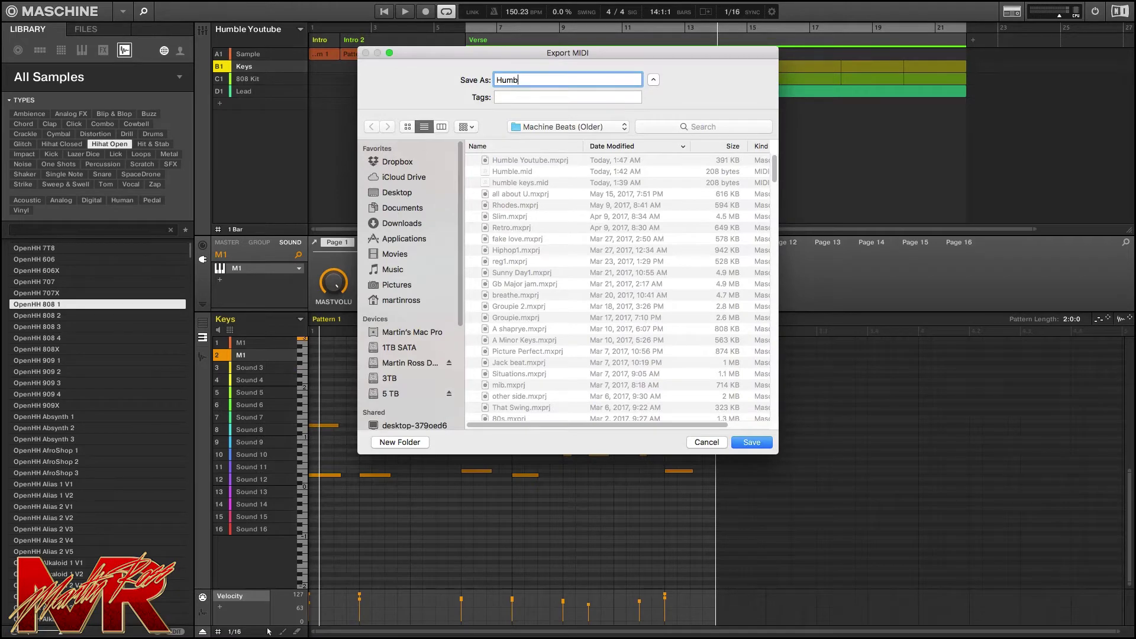
text(le)
key(Return)
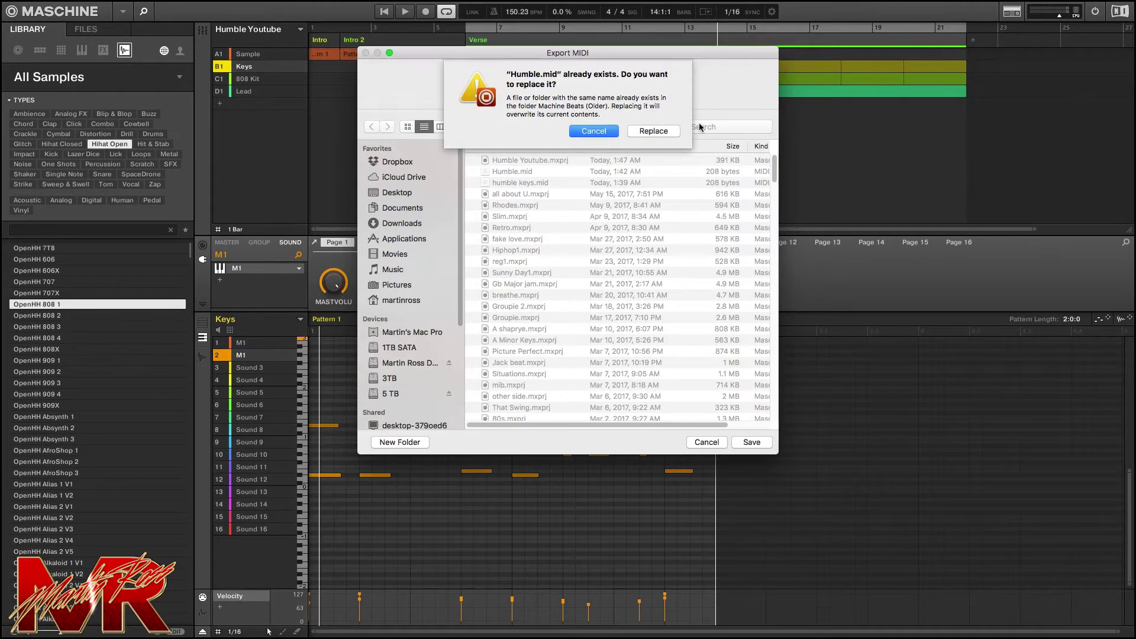
click(659, 132)
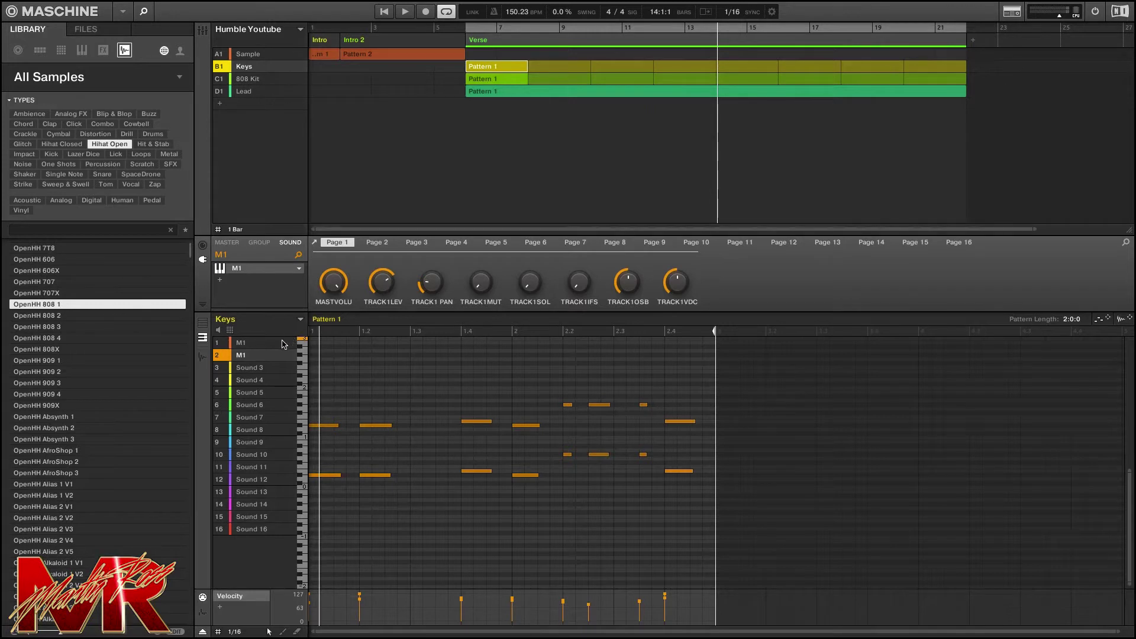
- Import Humble.mid onto the first M1 keys sound
click(282, 345)
right_click(282, 345)
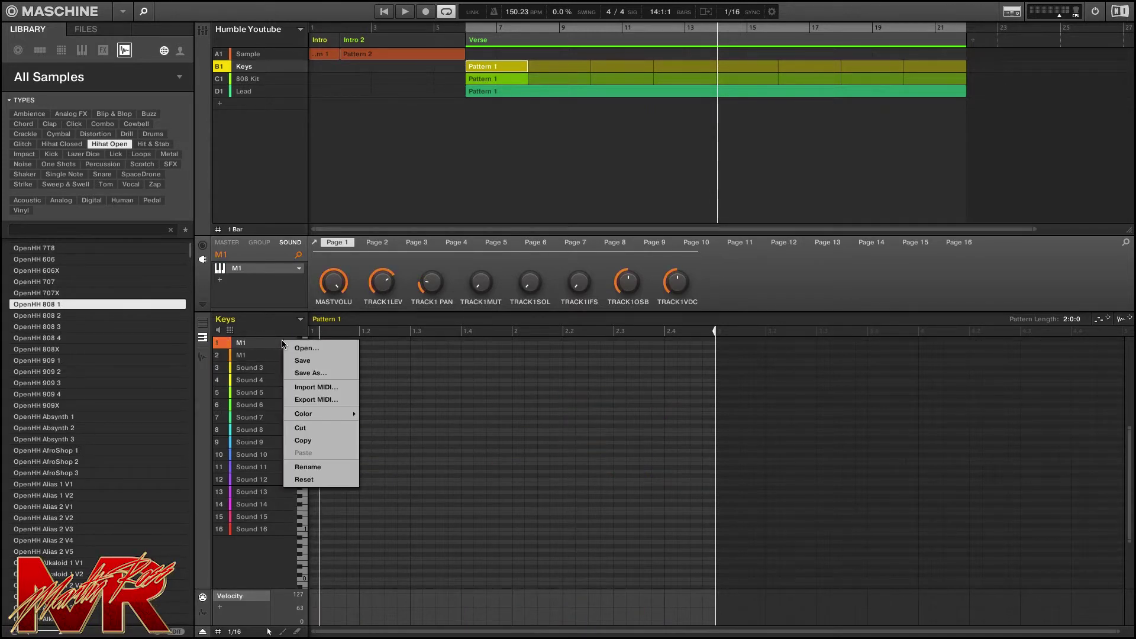
click(315, 388)
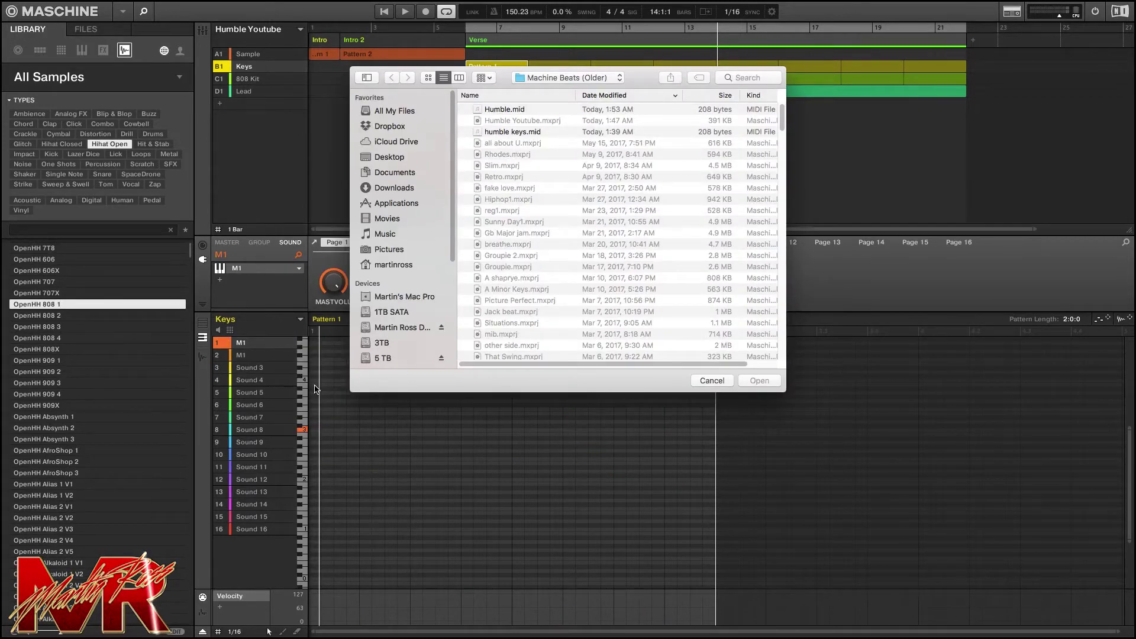
double_click(507, 110)
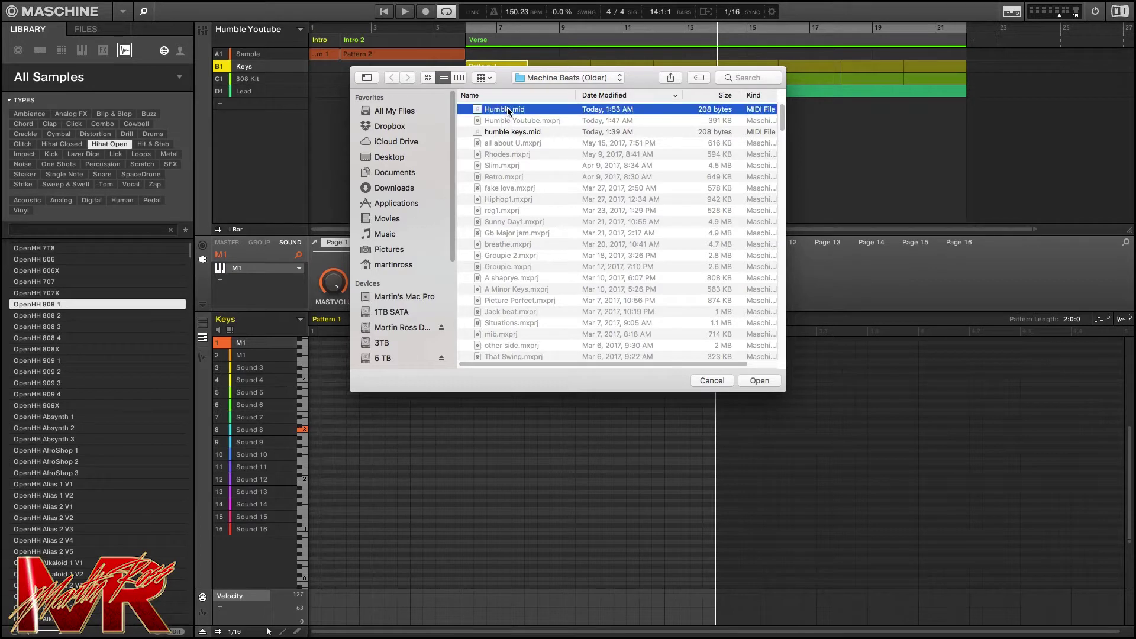
scroll(620, 428, down, 1)
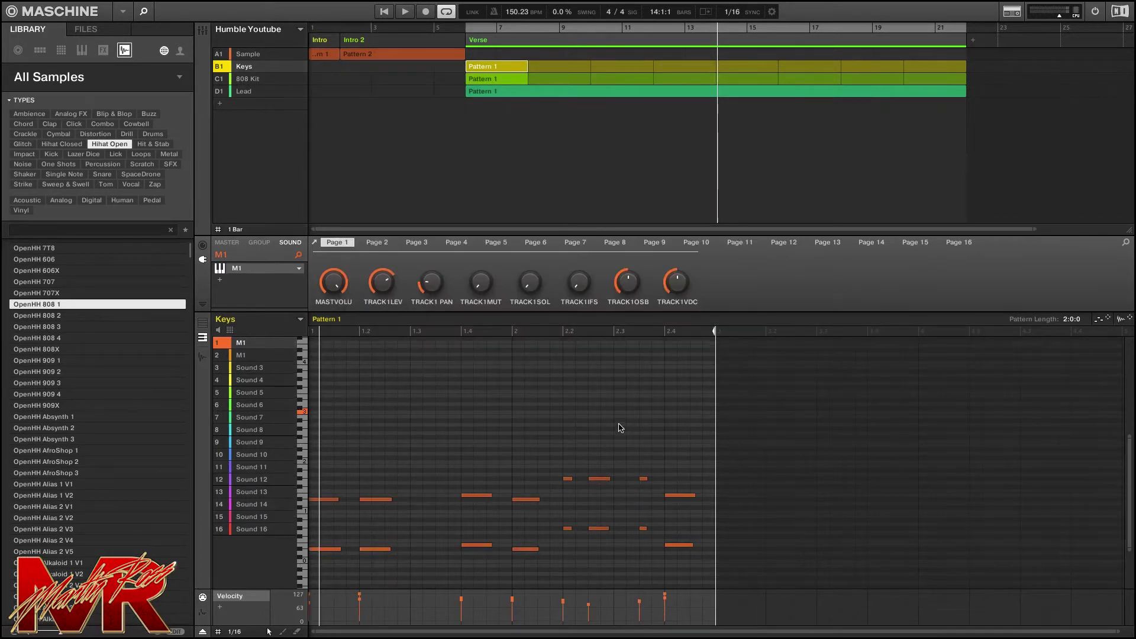
- Transpose the imported keys notes higher, move the six short stab notes down, and play the beat
mouse_move(708, 568)
mouse_down()
mouse_move(309, 530)
mouse_move(315, 500)
mouse_move(300, 480)
mouse_up()
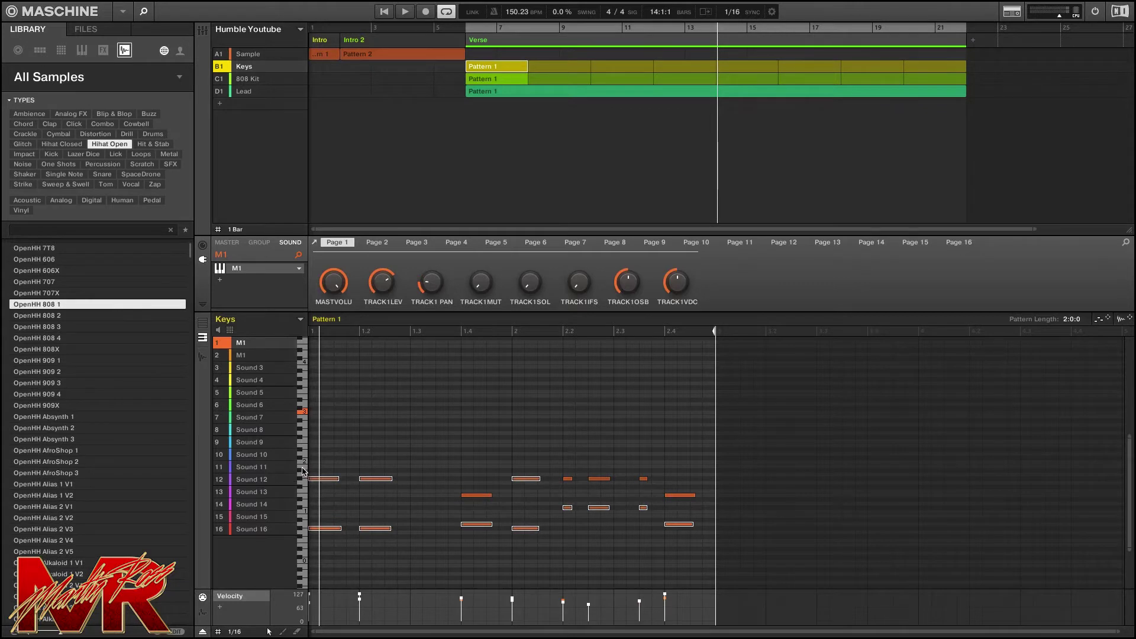
key(ctrl+z)
mouse_move(680, 572)
mouse_down()
mouse_move(329, 500)
mouse_move(324, 404)
mouse_up()
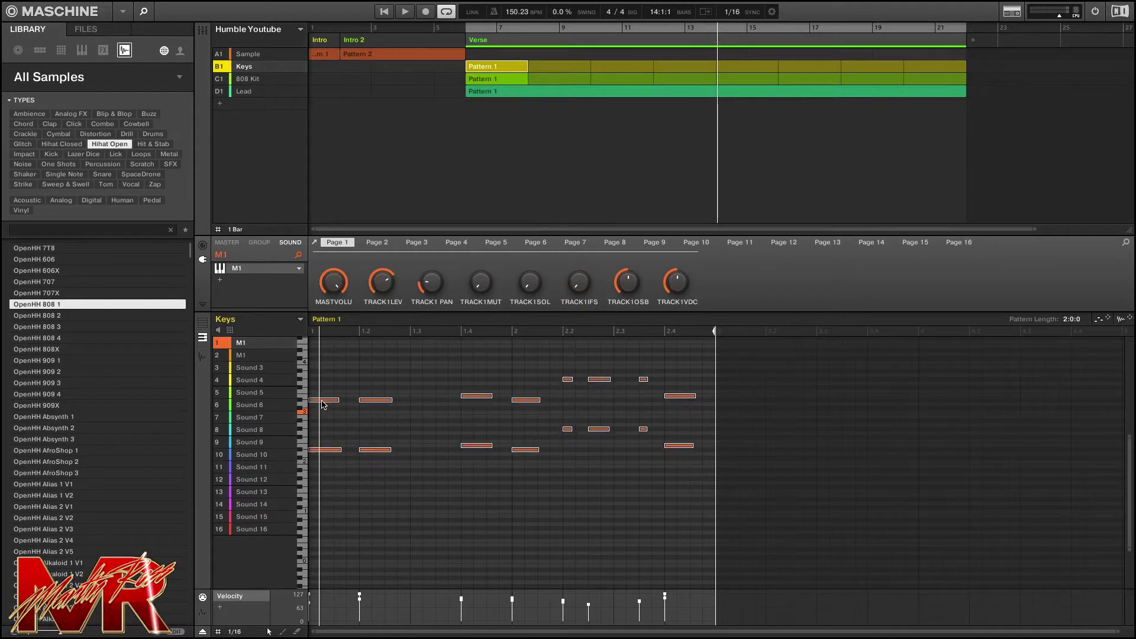
click(612, 518)
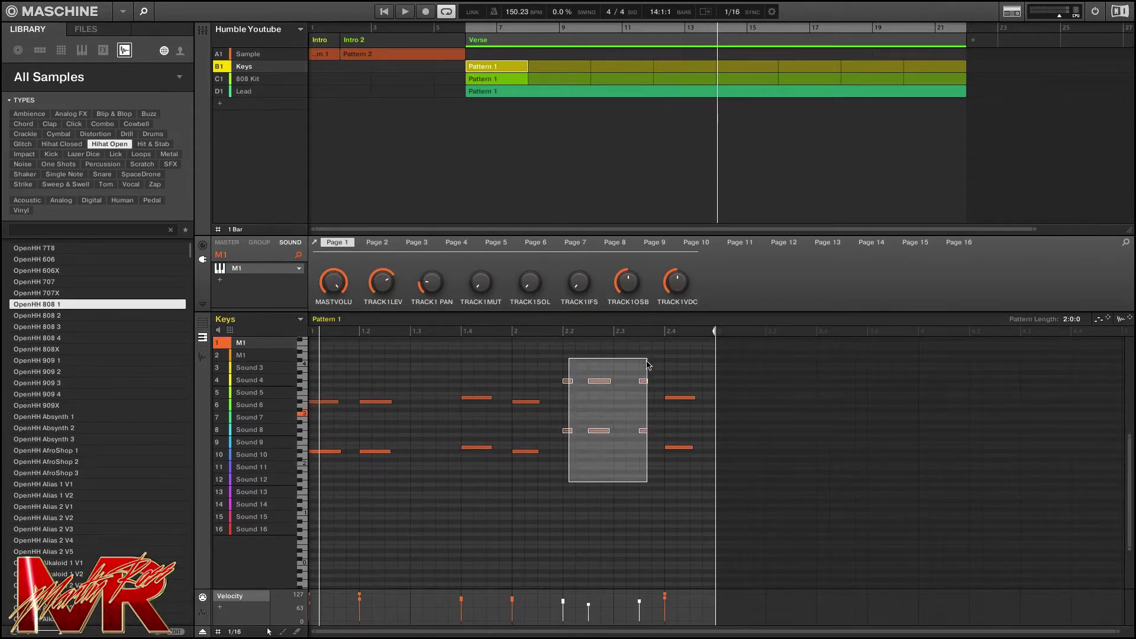
mouse_move(568, 473)
mouse_down()
mouse_move(652, 358)
mouse_move(603, 422)
mouse_up()
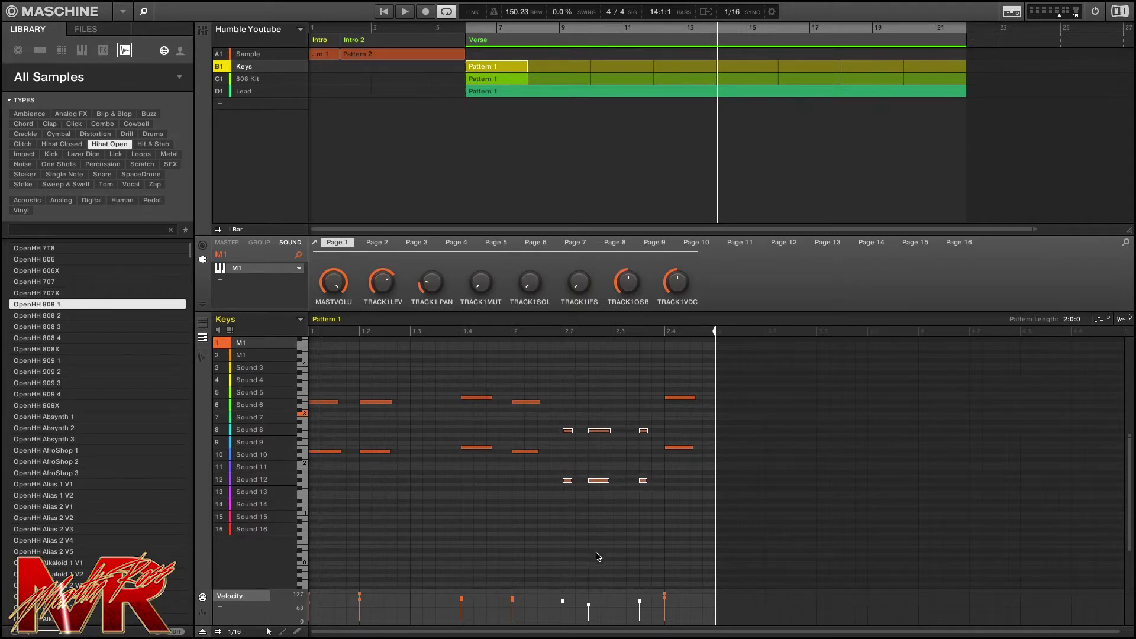
key(space)
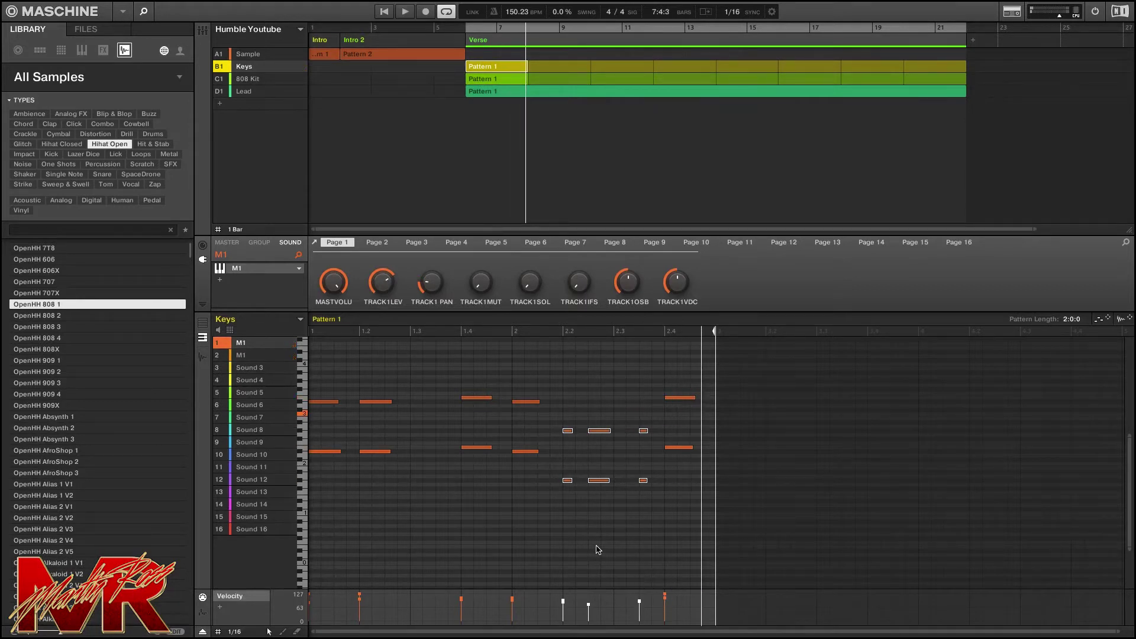
- Lengthen the Keys pattern to 16 bars and delete the first M1 sound's notes in bars 1–8
key(ctrl+d)
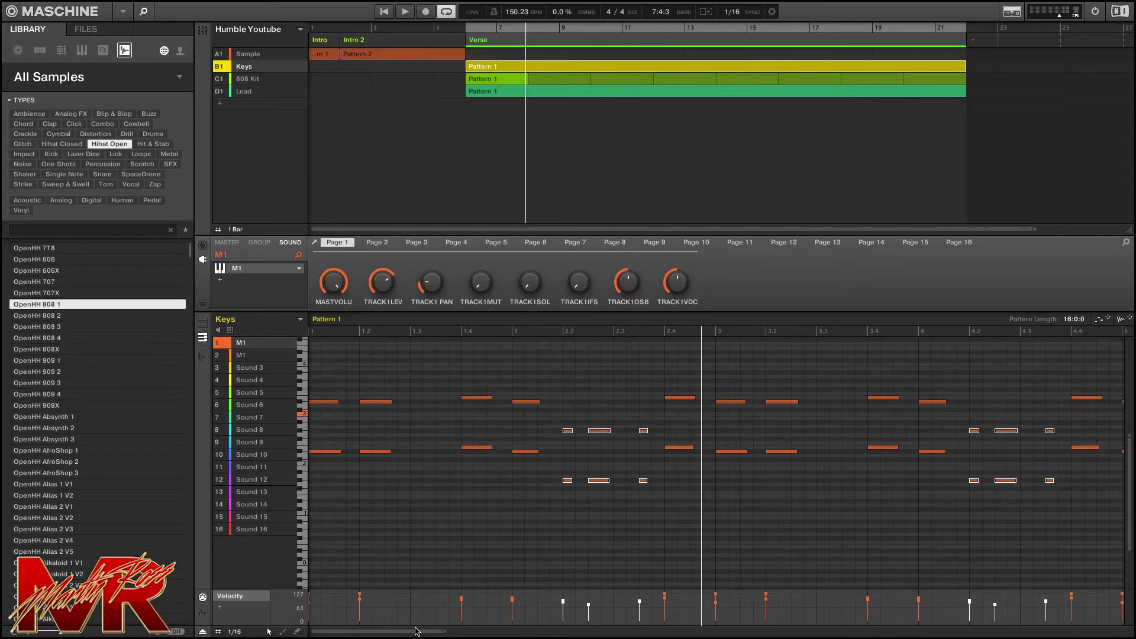
drag(415, 631, 578, 290)
key(Delete)
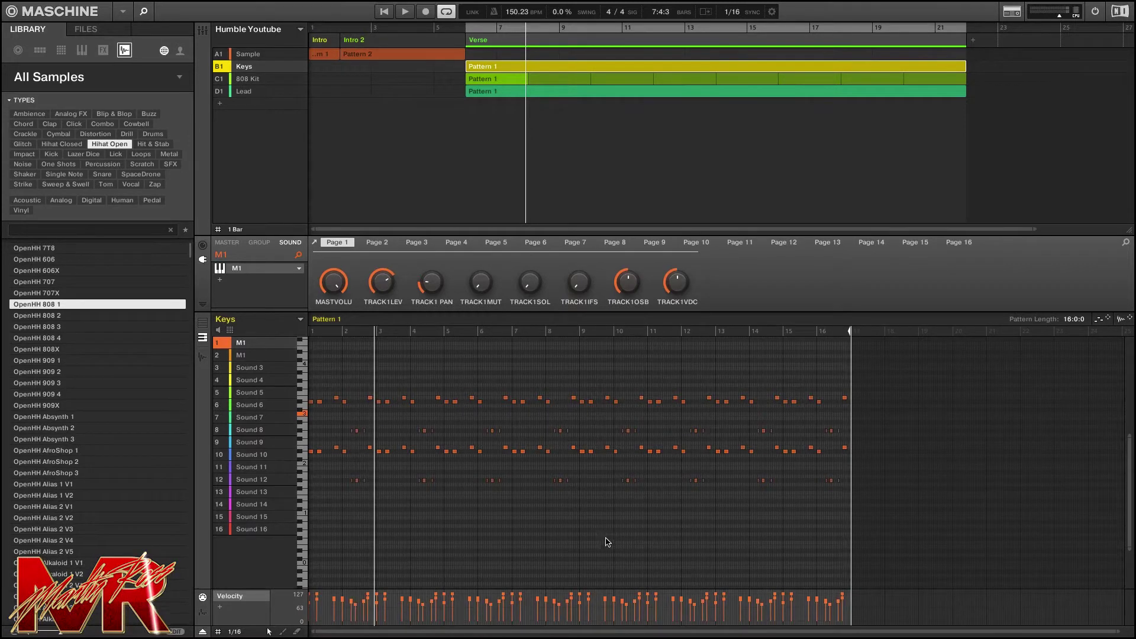
drag(565, 521, 381, 379)
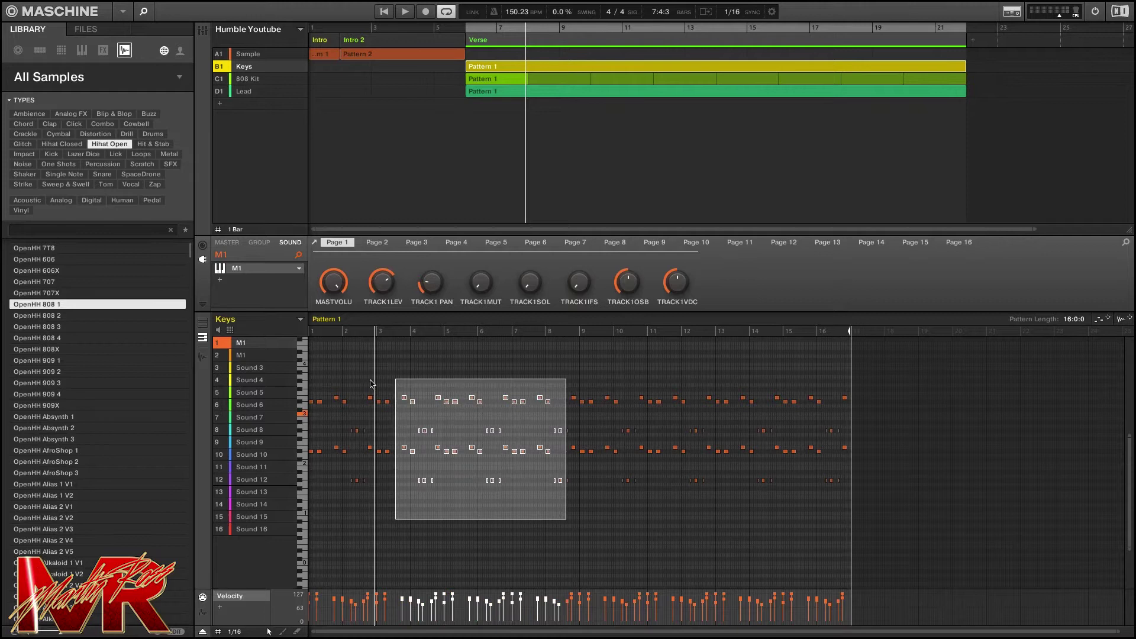
drag(577, 520, 300, 386)
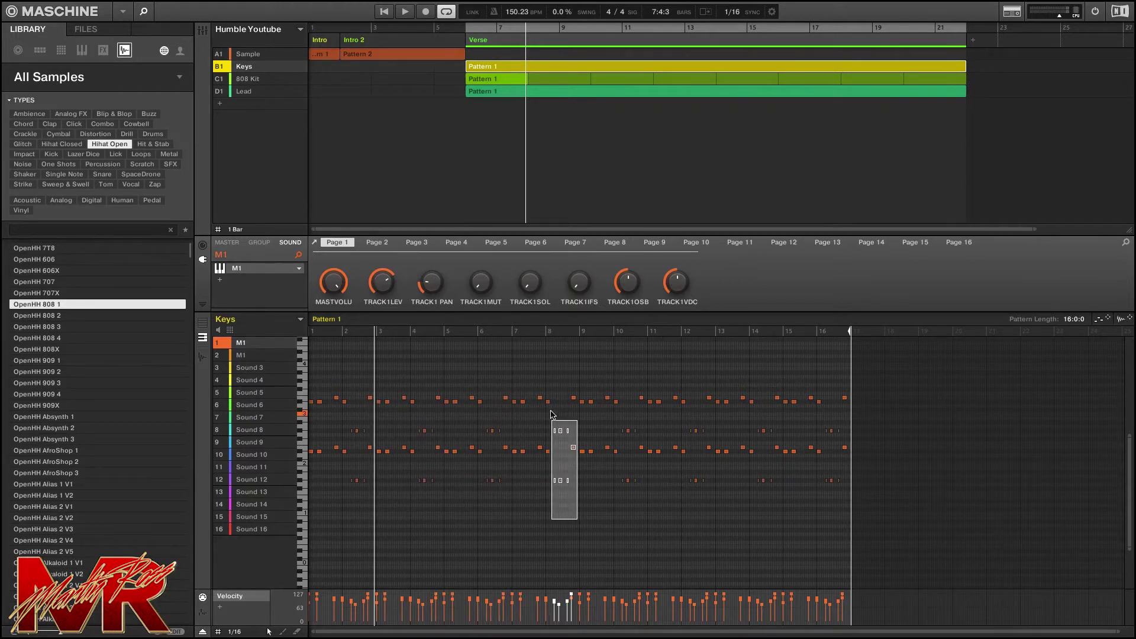
key(Delete)
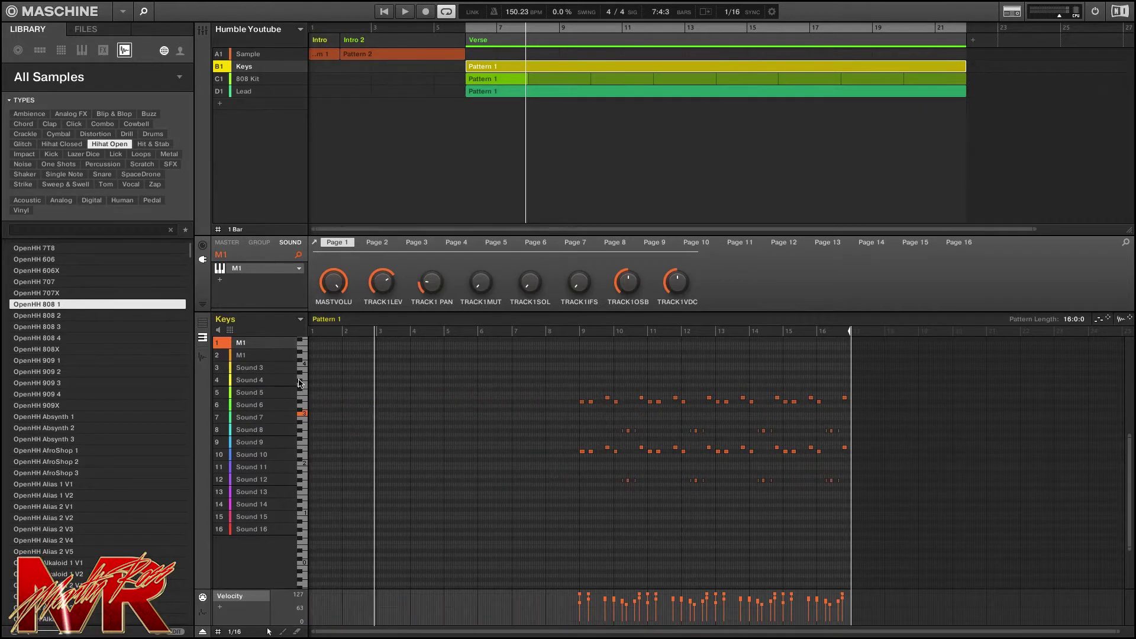
click(258, 357)
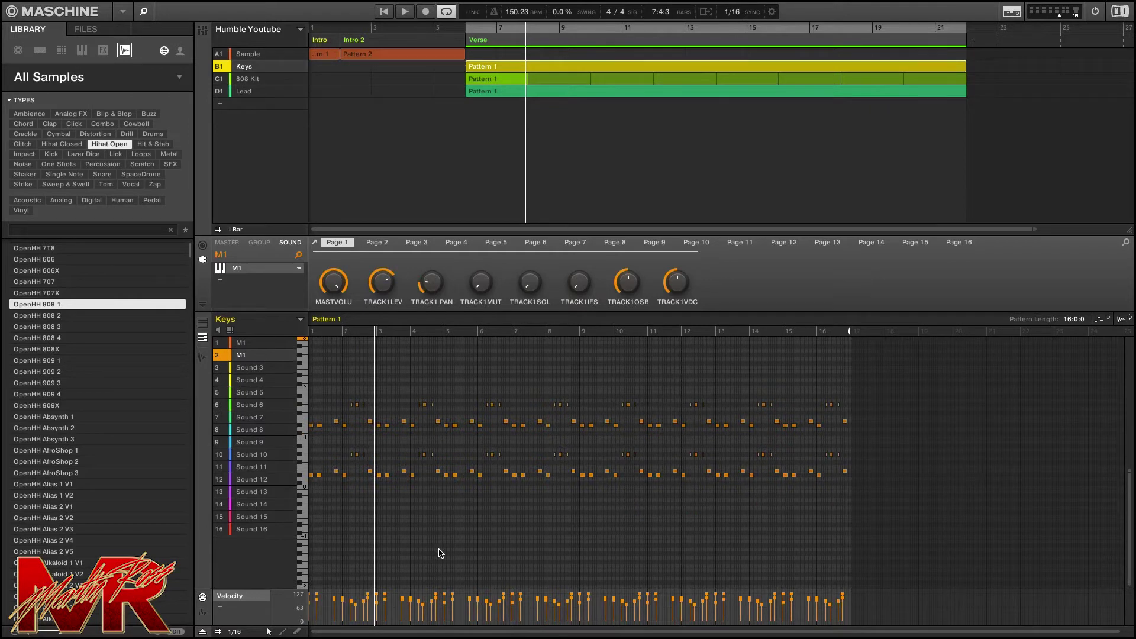